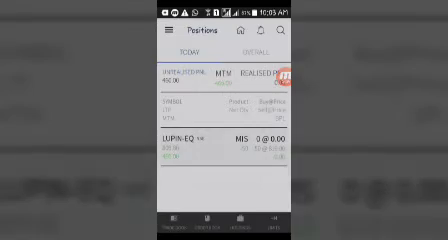
# Start squaring off the LUPIN-EQ position and set the order type to LIMIT
pyautogui.click(223, 142)
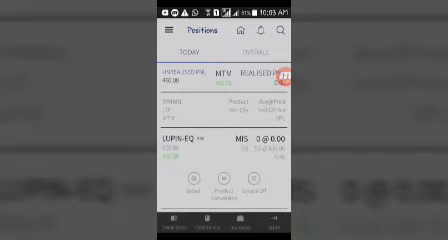
pyautogui.click(253, 178)
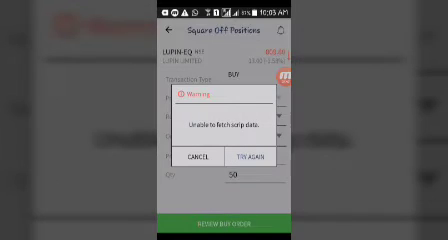
pyautogui.click(223, 125)
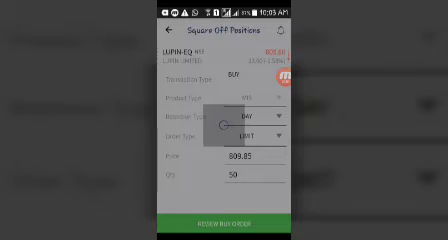
pyautogui.click(255, 136)
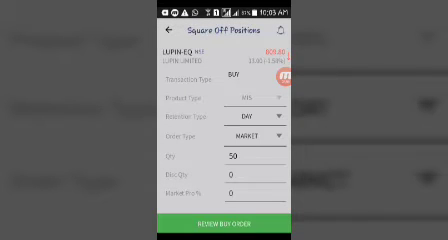
pyautogui.click(278, 136)
pyautogui.click(255, 156)
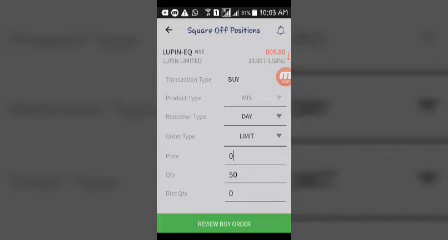
# Enter price 809.8 and confirm the 50-share LUPIN-EQ buy order
pyautogui.click(255, 156)
pyautogui.press('BackSpace')
pyautogui.write('80')
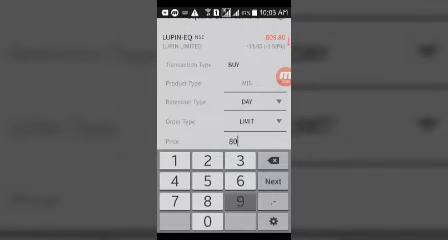
pyautogui.write('9.')
pyautogui.write('8')
pyautogui.click(272, 181)
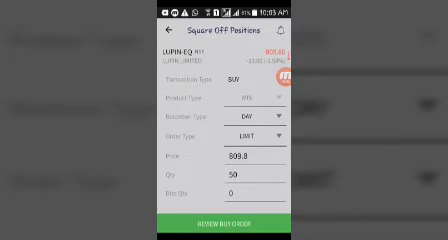
pyautogui.click(224, 223)
pyautogui.click(246, 223)
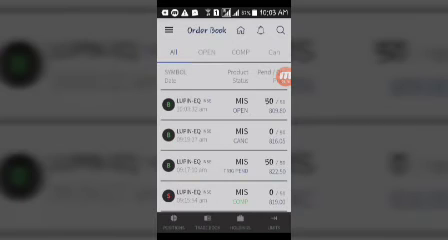
# Refresh the Order Book to show the new LUPIN-EQ order, then go to the watch list
pyautogui.click(223, 112)
pyautogui.click(240, 30)
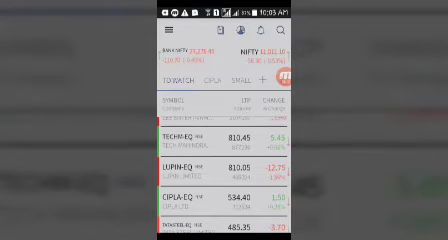
pyautogui.scroll(-1, 224, 170)
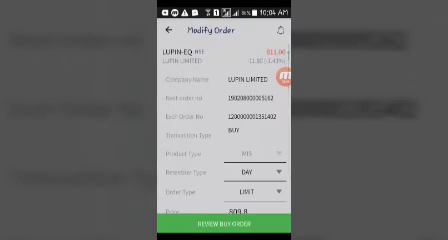
pyautogui.scroll(-3, 224, 130)
pyautogui.scroll(3, 224, 130)
pyautogui.scroll(-3, 224, 150)
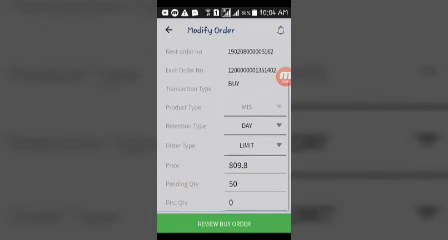
# Replace the LUPIN-EQ order price of 809.8 with 811.5
pyautogui.click(240, 165)
pyautogui.press('BackSpace')
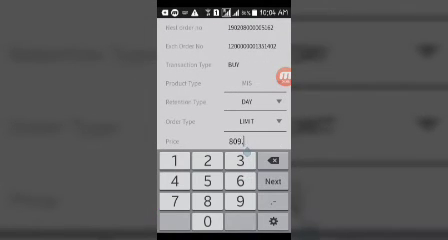
pyautogui.press('BackSpace')
pyautogui.press('BackSpace')
pyautogui.press('BackSpace')
pyautogui.write('11.5')
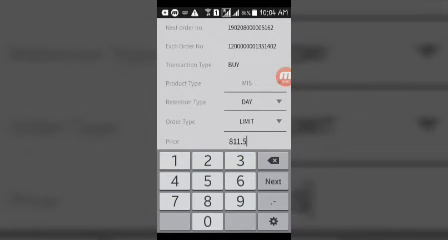
pyautogui.press('Return')
# Review and confirm the LUPIN-EQ order's price change to 811.50
pyautogui.click(224, 222)
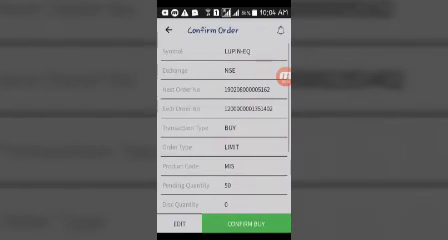
pyautogui.click(246, 222)
pyautogui.click(246, 223)
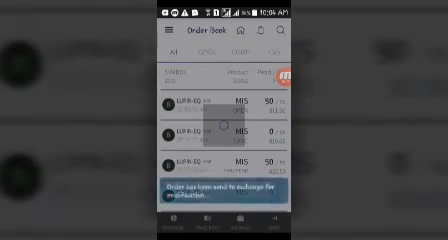